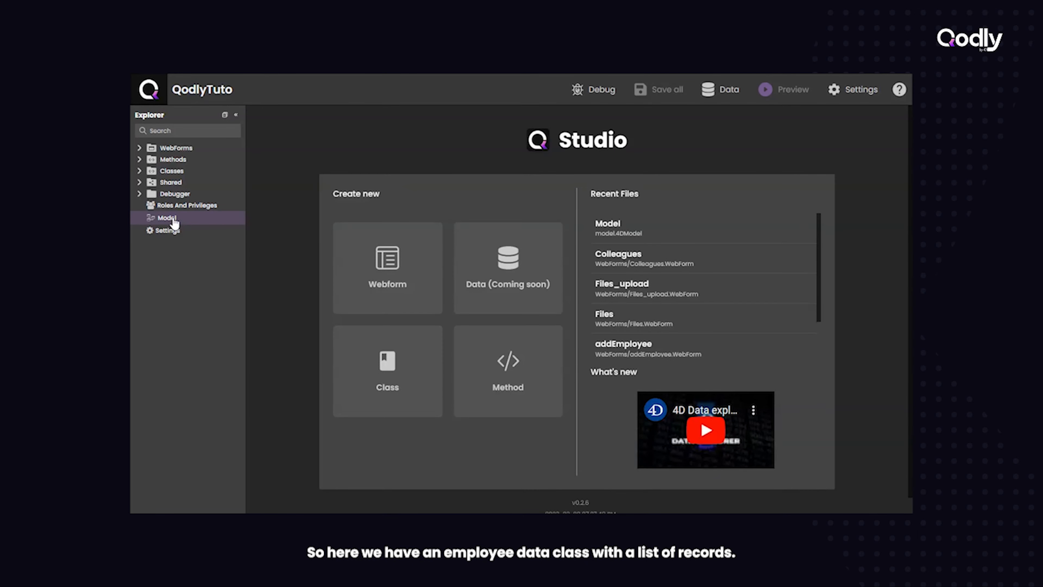
- Examine the Employee dataclass in the data model and open its records in the Data Explorer
{"action": "left_click", "coordinate": [175, 223]}
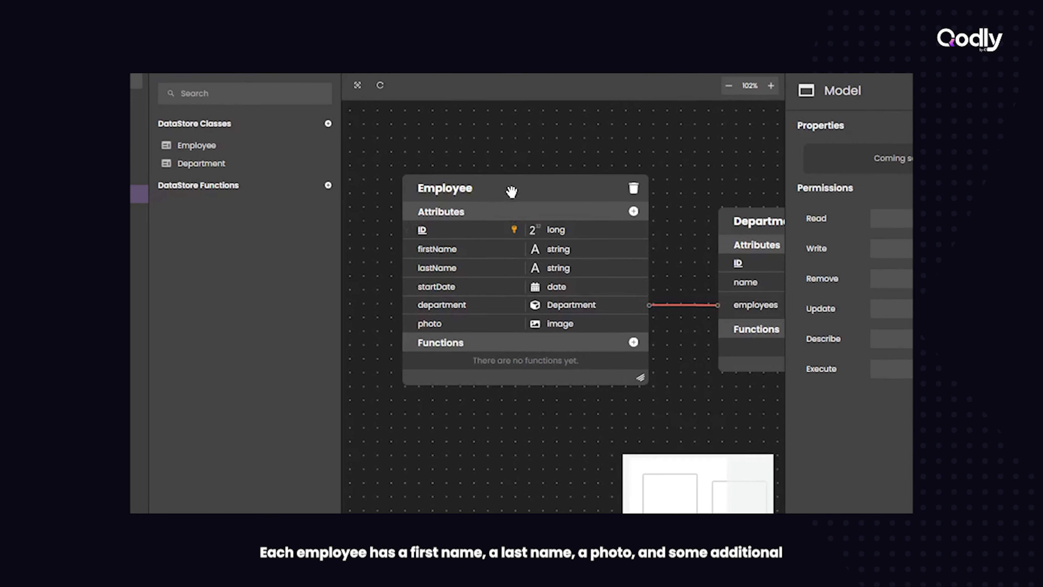
{"action": "left_click", "coordinate": [511, 190]}
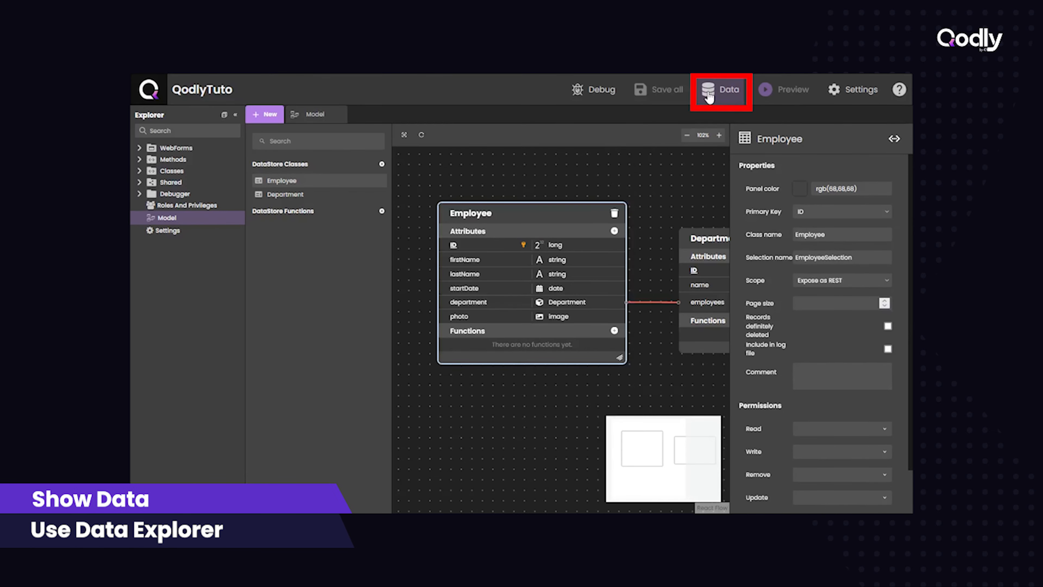
{"action": "left_click", "coordinate": [700, 104]}
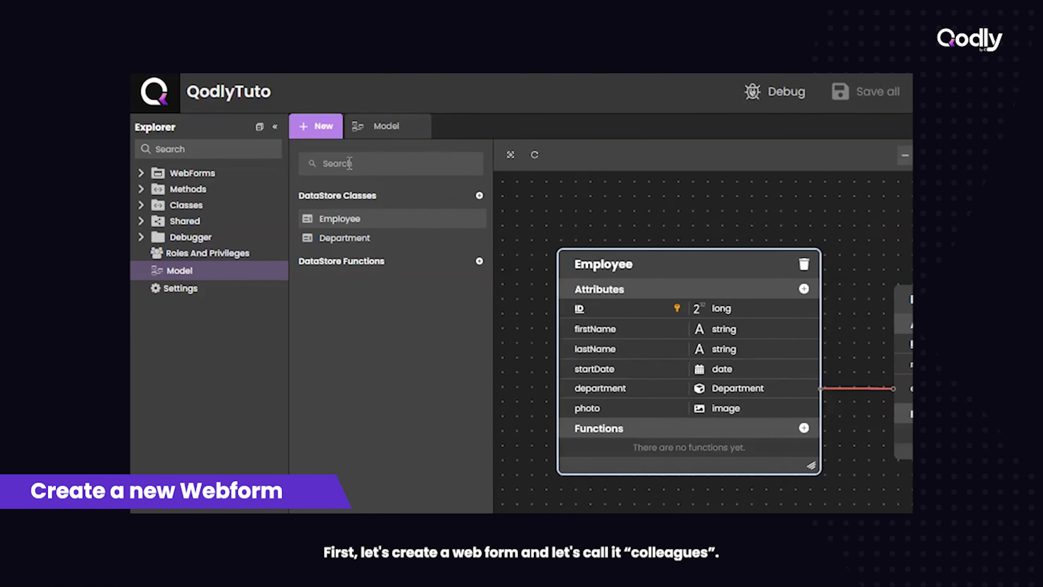
- Create a new webform named Colleagues and place a Matrix component on its canvas
{"action": "left_click", "coordinate": [287, 181]}
{"action": "type", "text": "C"}
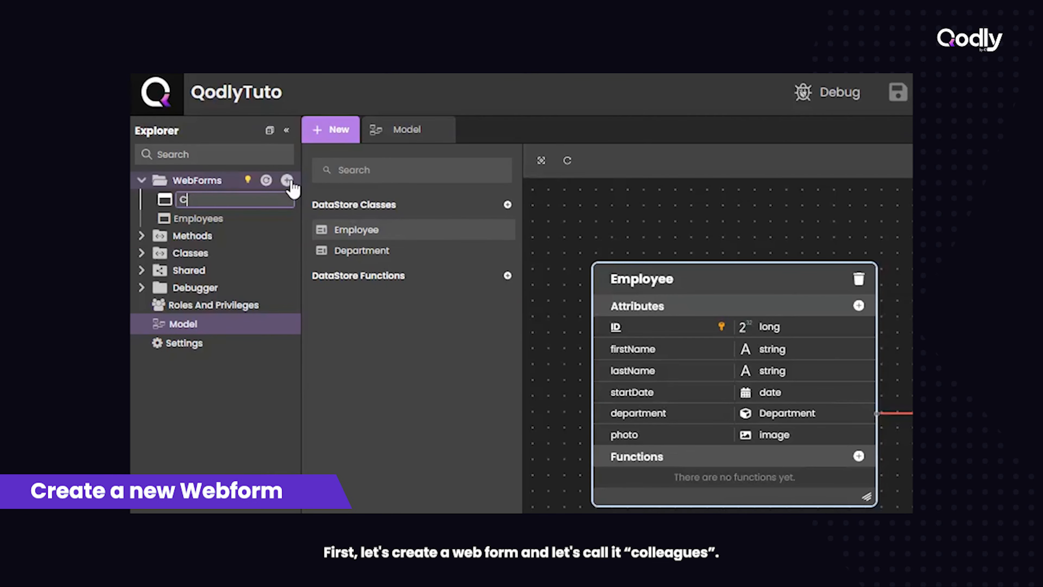
{"action": "type", "text": "olleagues"}
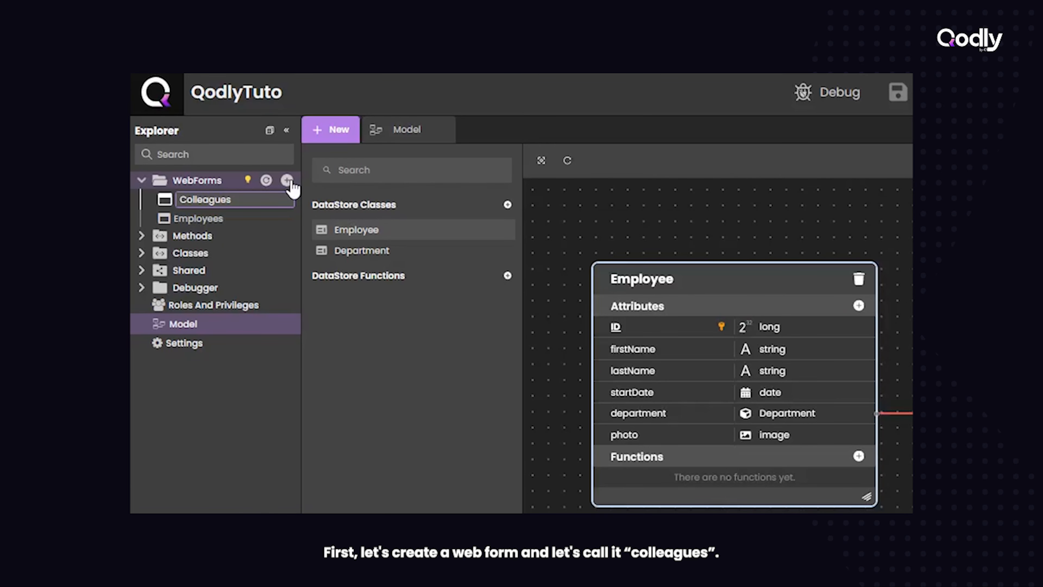
{"action": "key", "text": "Return"}
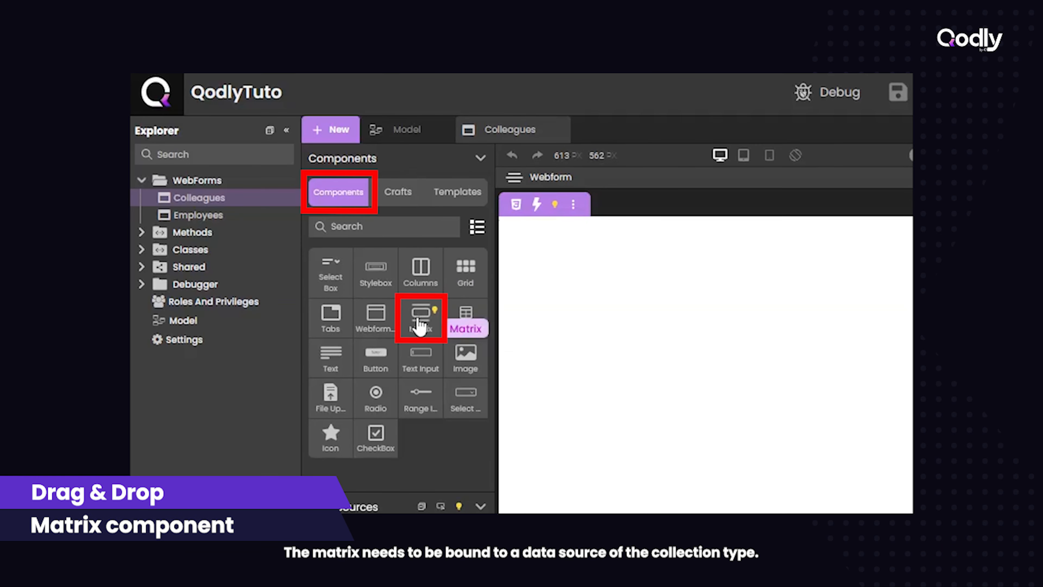
{"action": "left_click_drag", "start_coordinate": [421, 325], "coordinate": [486, 251]}
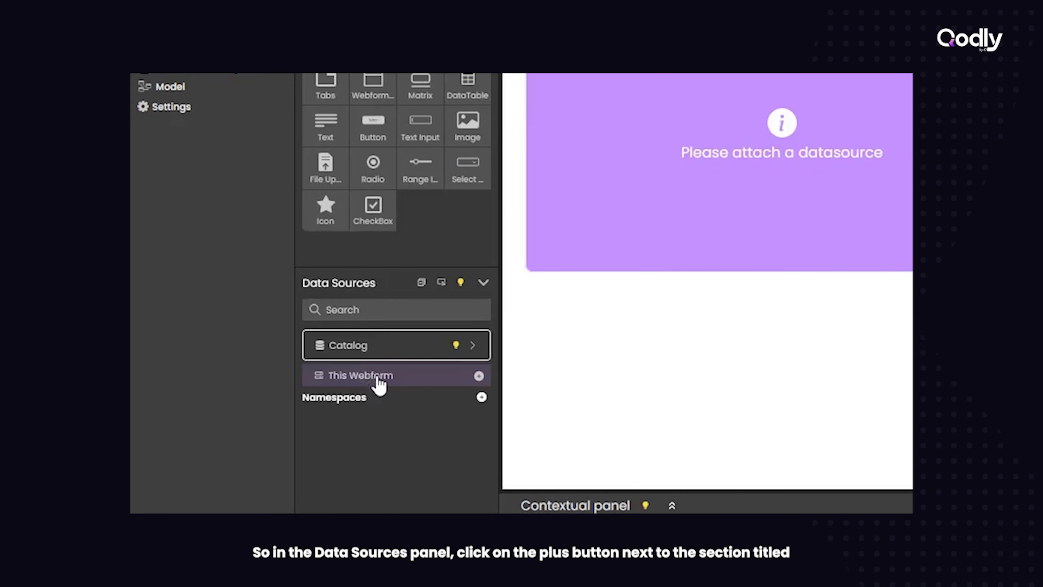
- Add a data source named colleagues to this webform, with type Entity Selection and dataclass Employee
{"action": "left_click", "coordinate": [479, 376]}
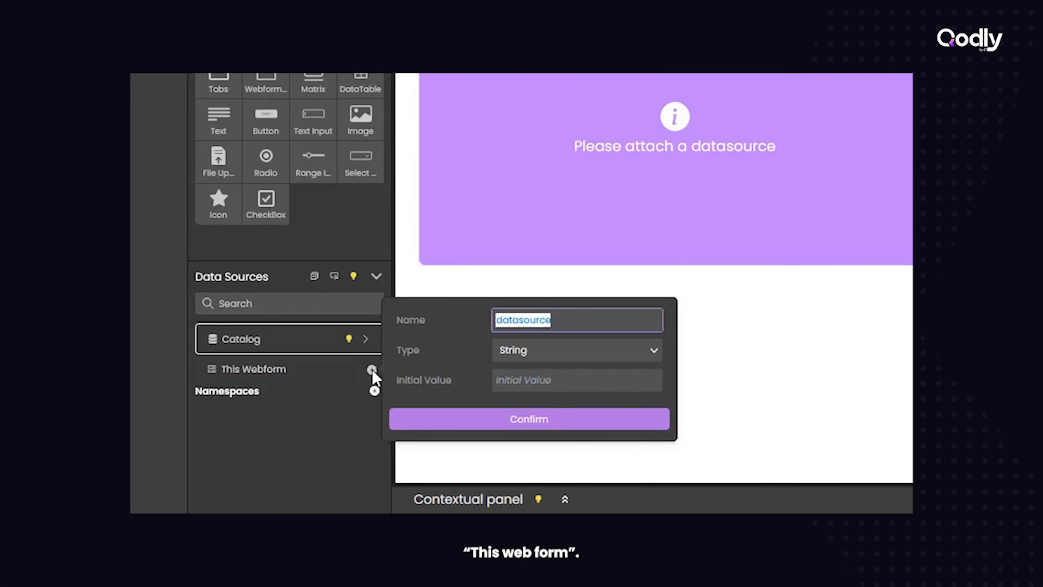
{"action": "type", "text": "col"}
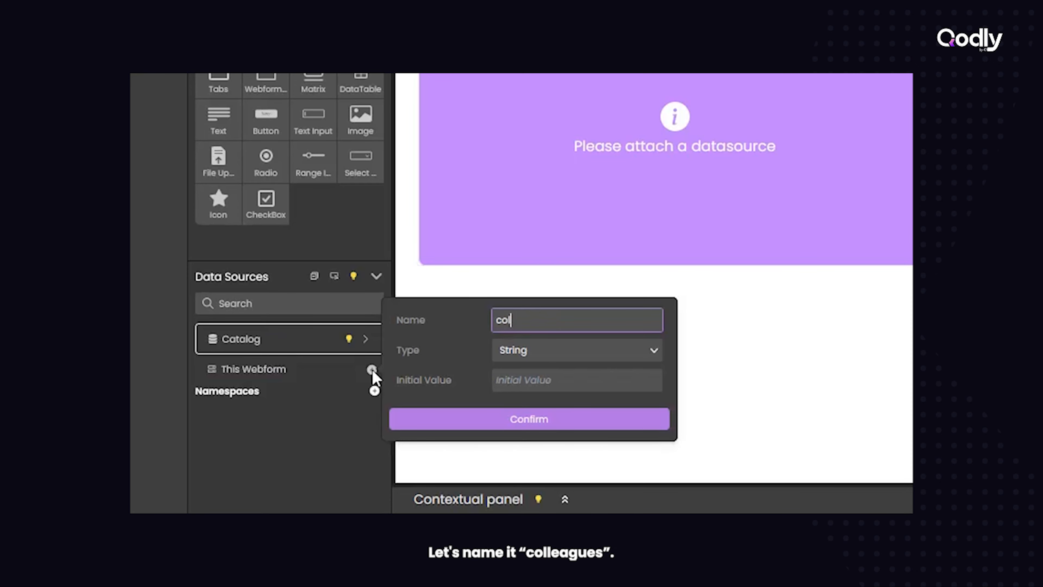
{"action": "type", "text": "leagues"}
{"action": "left_click", "coordinate": [561, 353]}
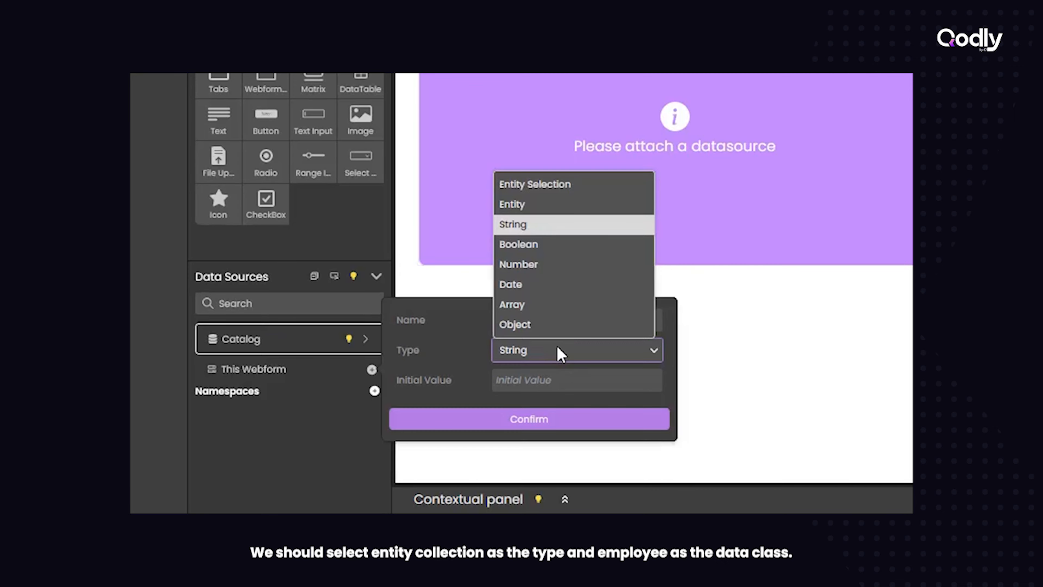
{"action": "key", "text": "Up"}
{"action": "key", "text": "Up"}
{"action": "key", "text": "Return"}
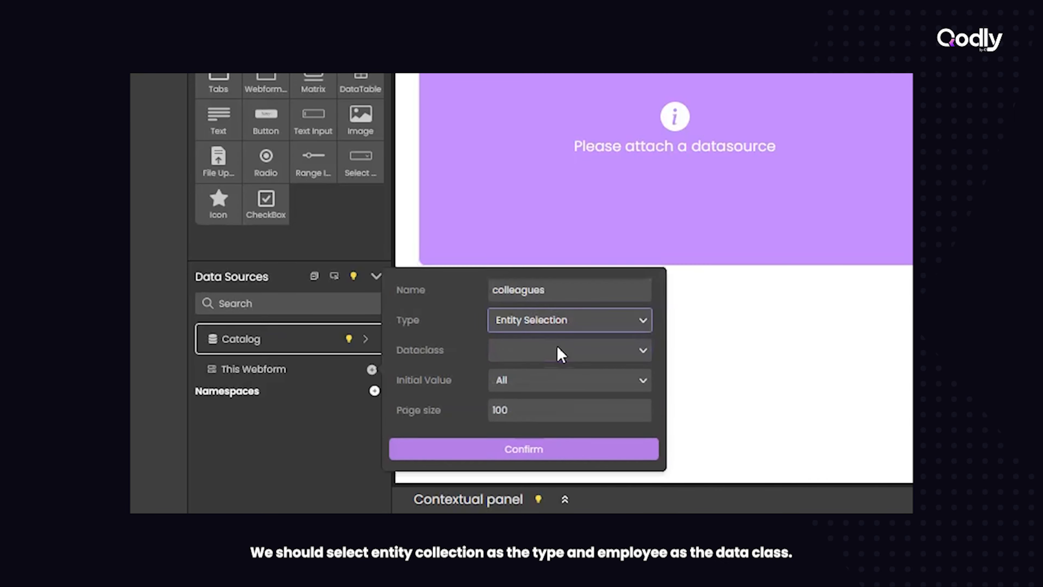
{"action": "left_click", "coordinate": [561, 352]}
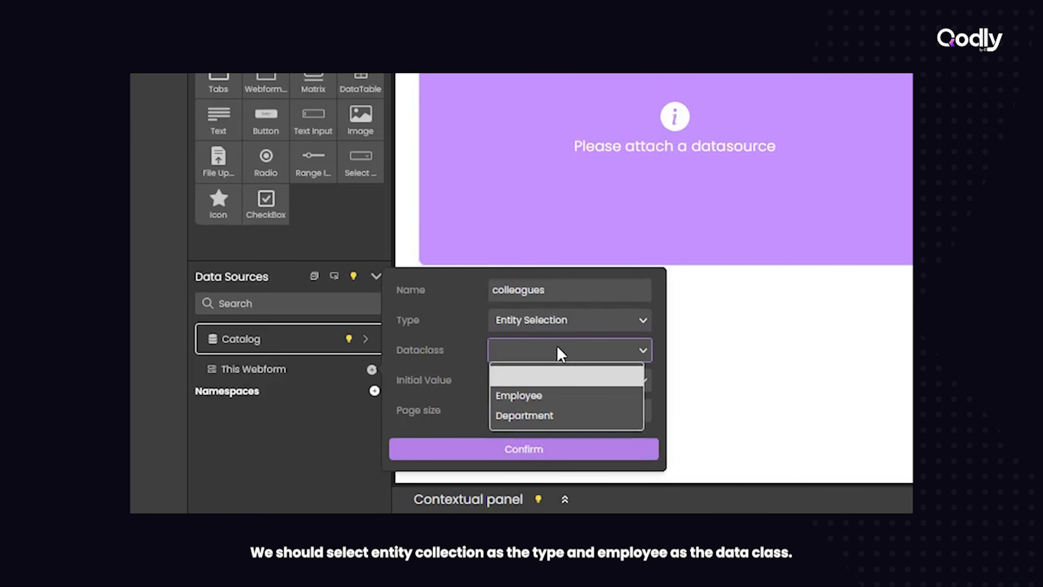
{"action": "key", "text": "Down"}
{"action": "key", "text": "Return"}
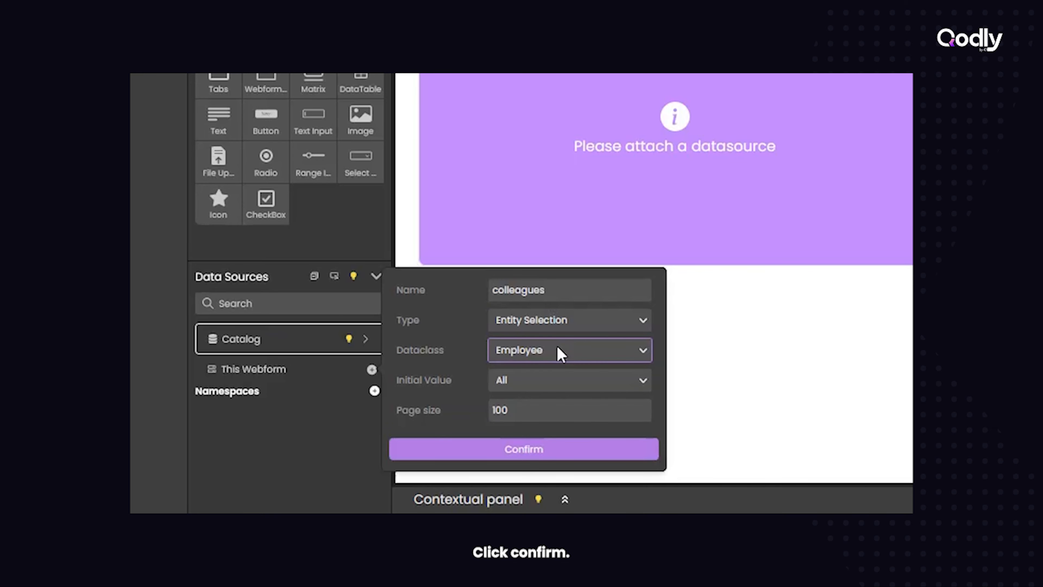
{"action": "left_click", "coordinate": [533, 455]}
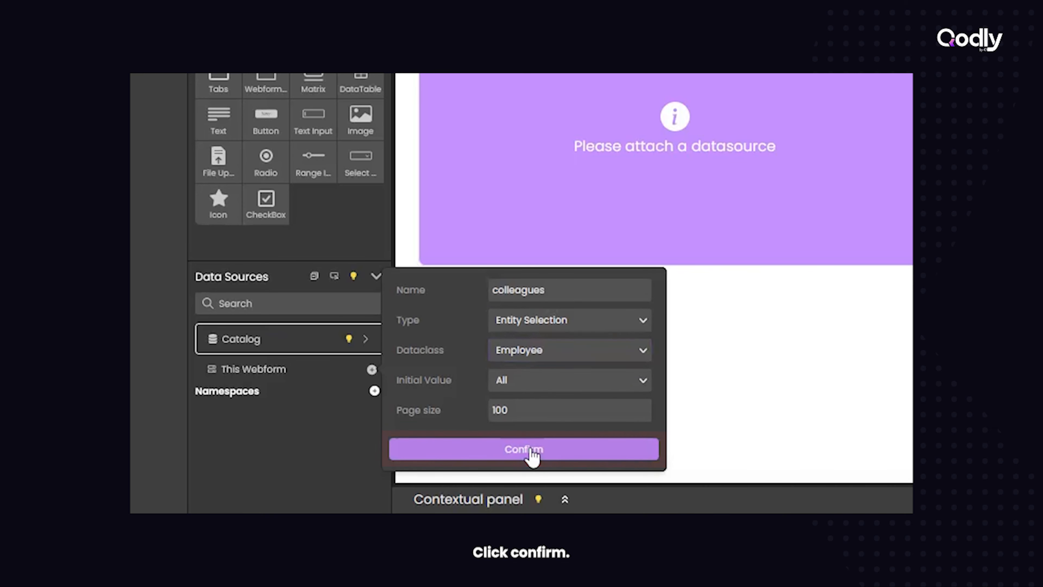
- Bind the colleagues data source to the matrix and select the matrix to view its properties
{"action": "left_click", "coordinate": [200, 369]}
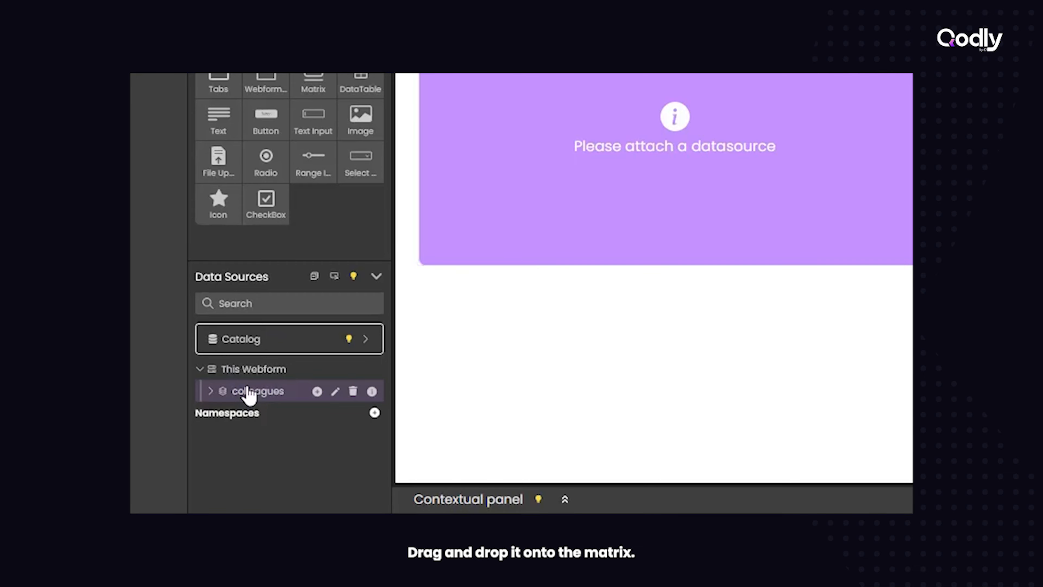
{"action": "left_click_drag", "start_coordinate": [249, 392], "coordinate": [543, 192]}
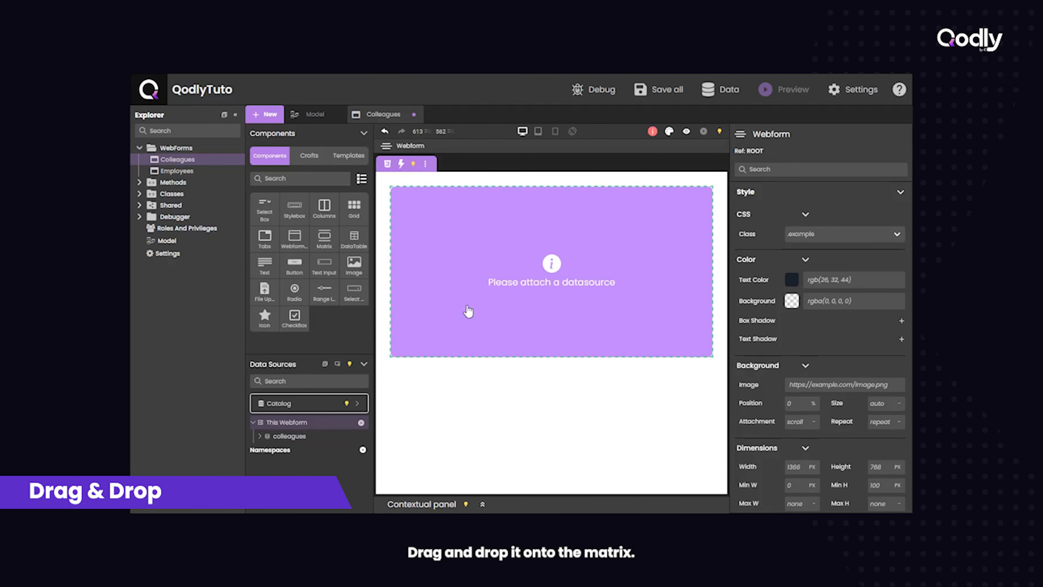
{"action": "left_click_drag", "start_coordinate": [467, 308], "coordinate": [467, 305]}
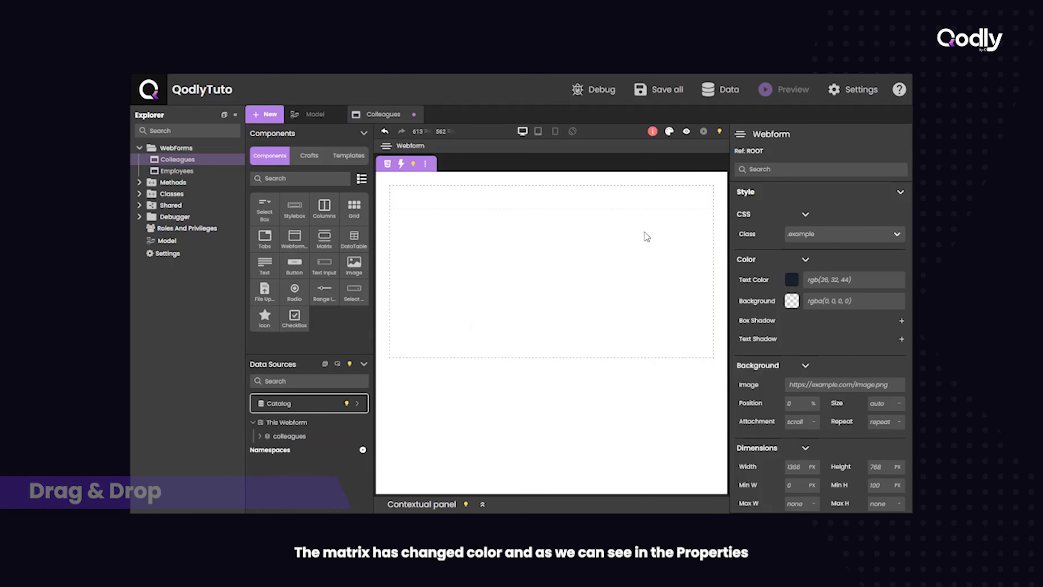
{"action": "left_click", "coordinate": [642, 240]}
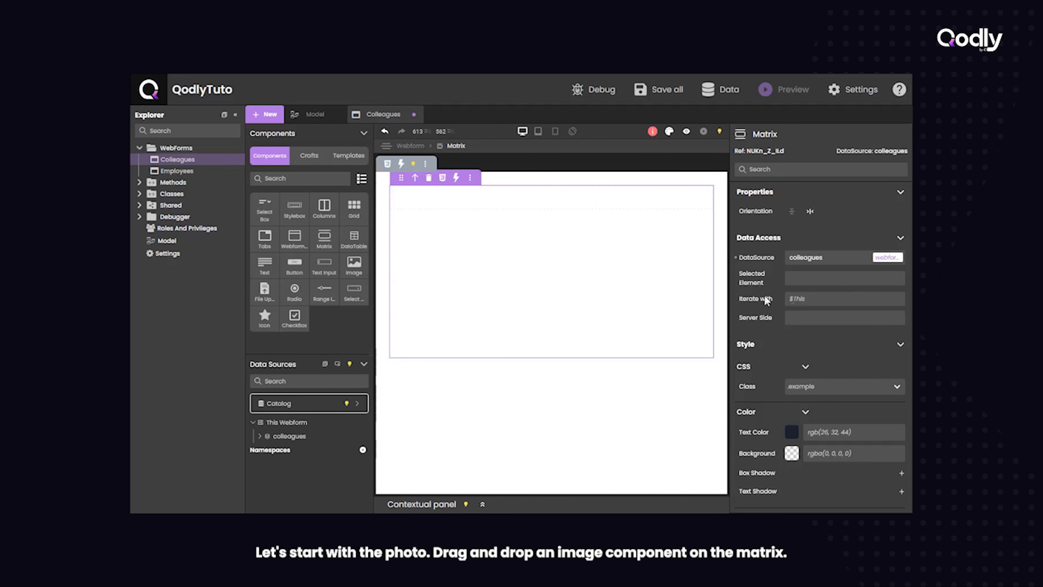
- Insert an Image component inside the stylebox of the matrix's first row and select it
{"action": "left_click_drag", "start_coordinate": [357, 266], "coordinate": [451, 205]}
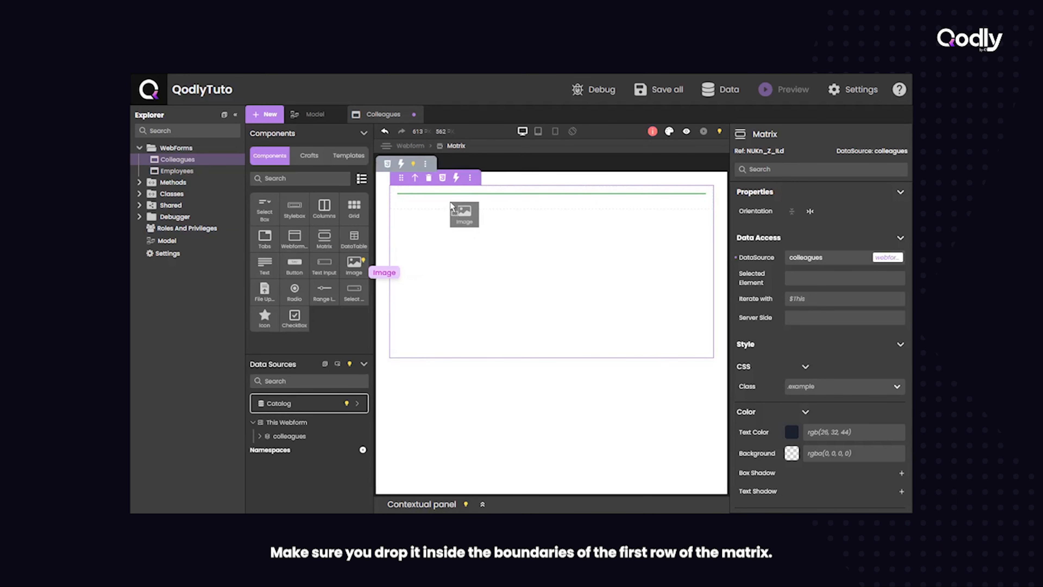
{"action": "left_click_drag", "start_coordinate": [451, 205], "coordinate": [452, 206]}
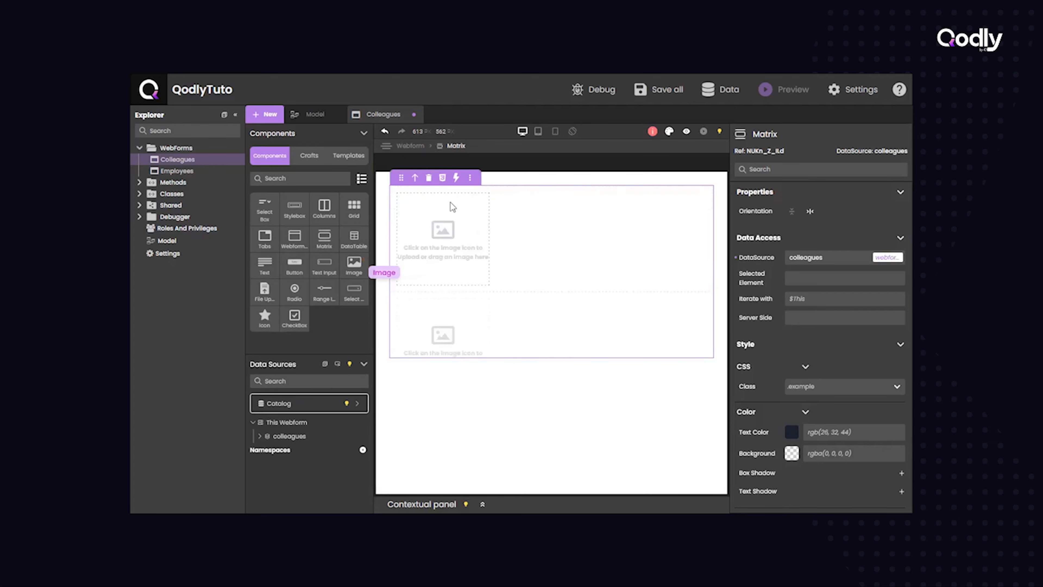
{"action": "left_click", "coordinate": [506, 202]}
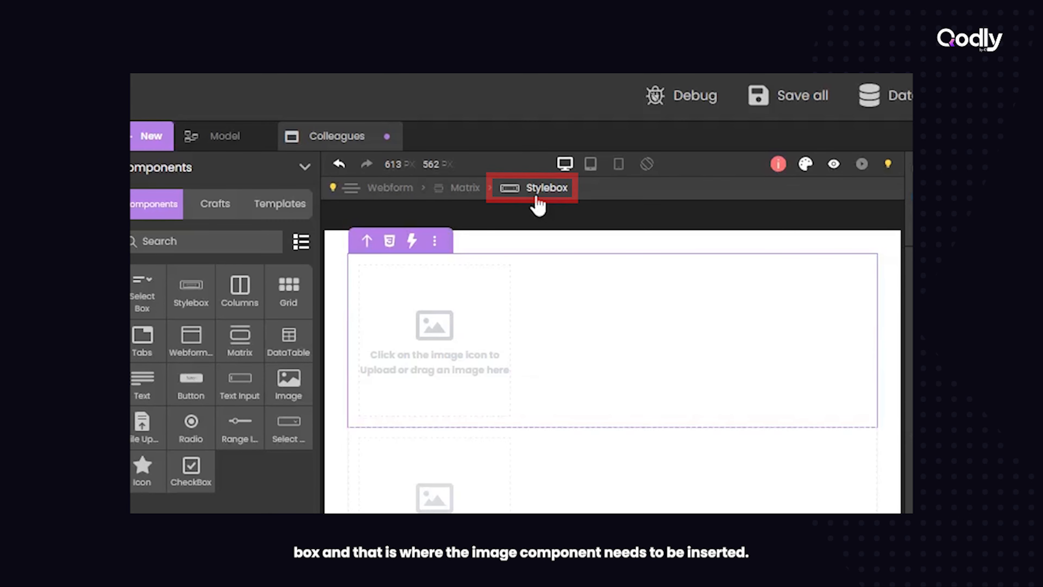
{"action": "left_click", "coordinate": [478, 314]}
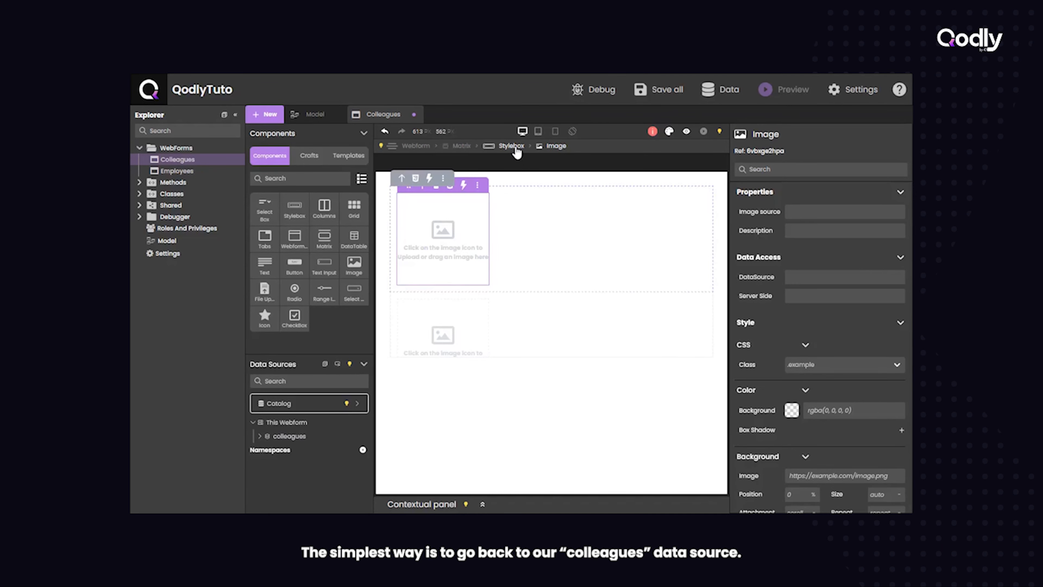
- Bind the photo attribute of the colleagues data source to the image component
{"action": "left_click", "coordinate": [260, 437]}
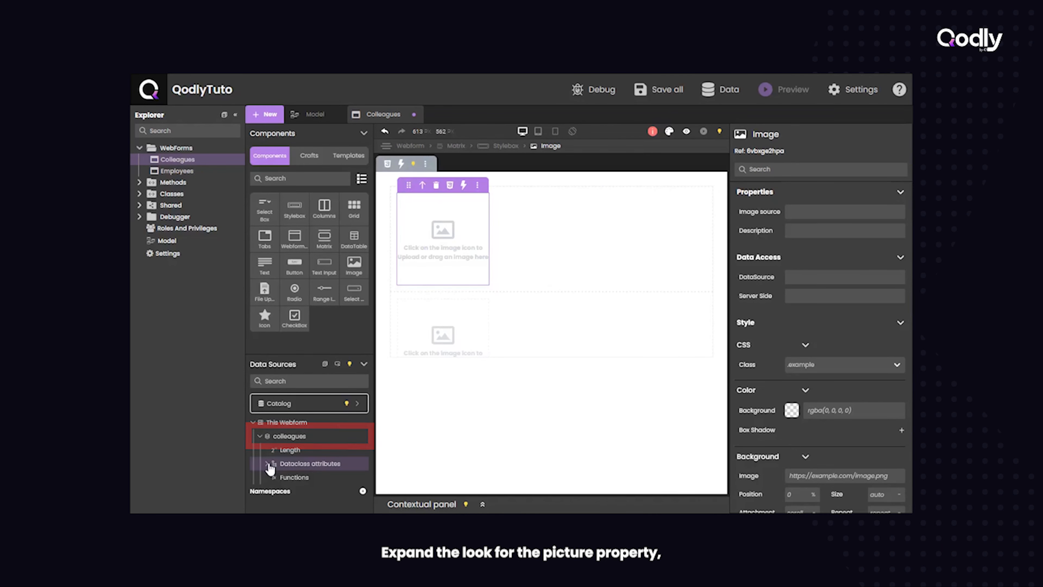
{"action": "left_click", "coordinate": [268, 464]}
{"action": "scroll", "coordinate": [289, 467], "scroll_direction": "down", "scroll_amount": 1}
{"action": "scroll", "coordinate": [291, 468], "scroll_direction": "down", "scroll_amount": 3}
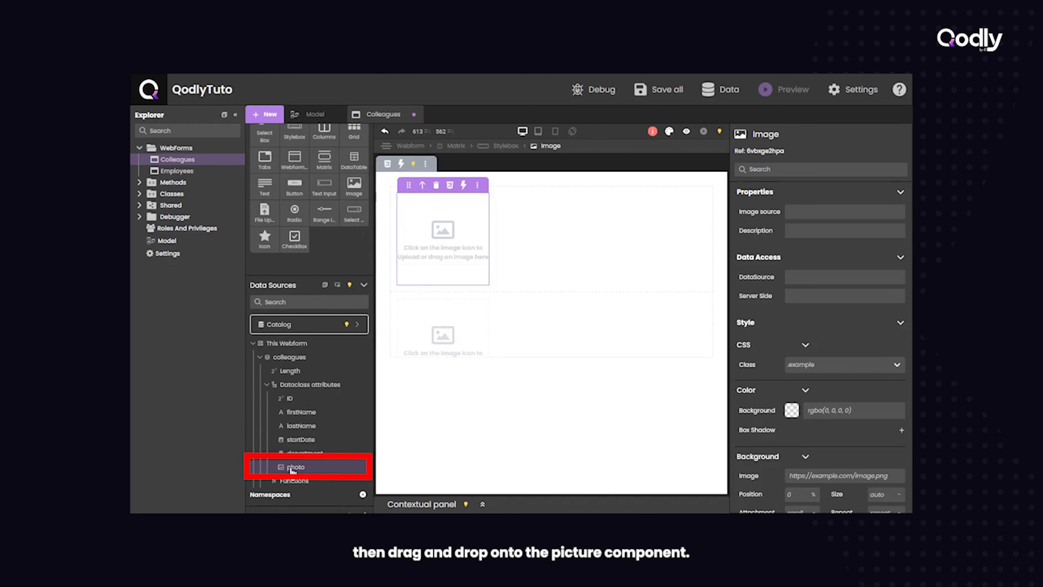
{"action": "left_click_drag", "start_coordinate": [291, 469], "coordinate": [453, 268]}
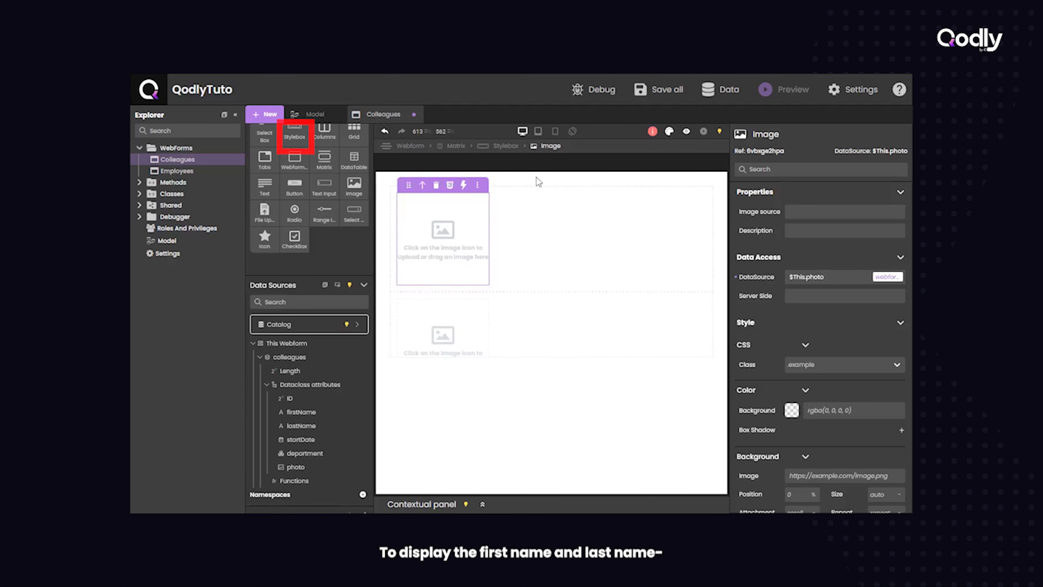
- Add a Stylebox beside the image and place the firstName and lastName attributes inside it
{"action": "left_click_drag", "start_coordinate": [294, 132], "coordinate": [498, 220]}
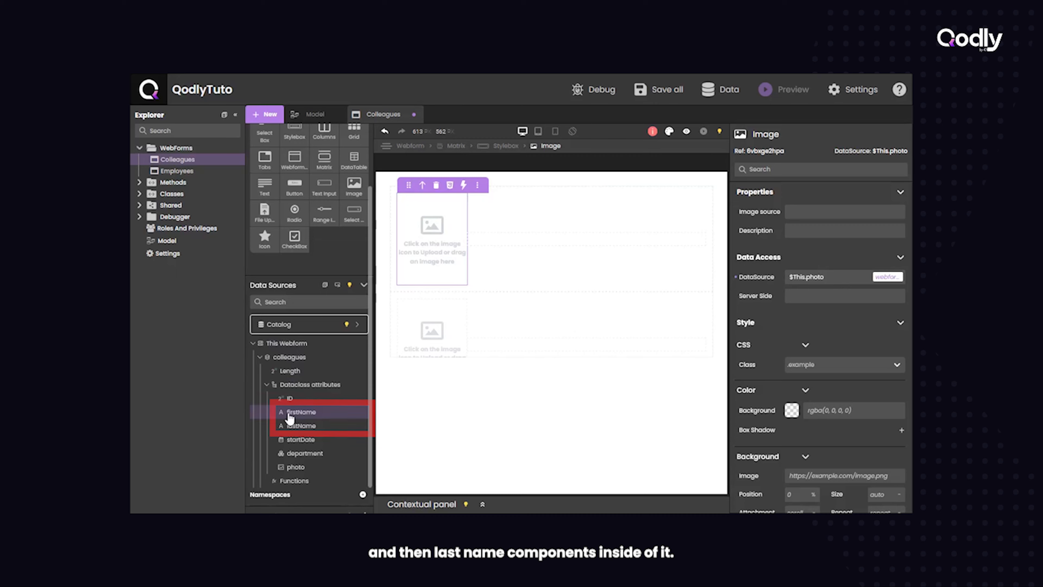
{"action": "left_click_drag", "start_coordinate": [289, 413], "coordinate": [496, 242]}
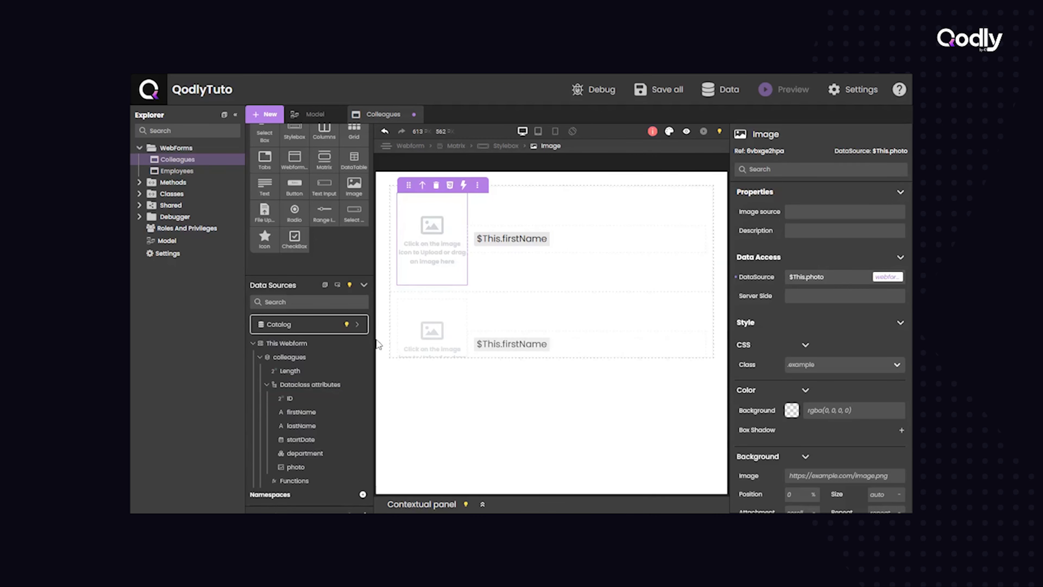
{"action": "left_click_drag", "start_coordinate": [302, 429], "coordinate": [565, 246]}
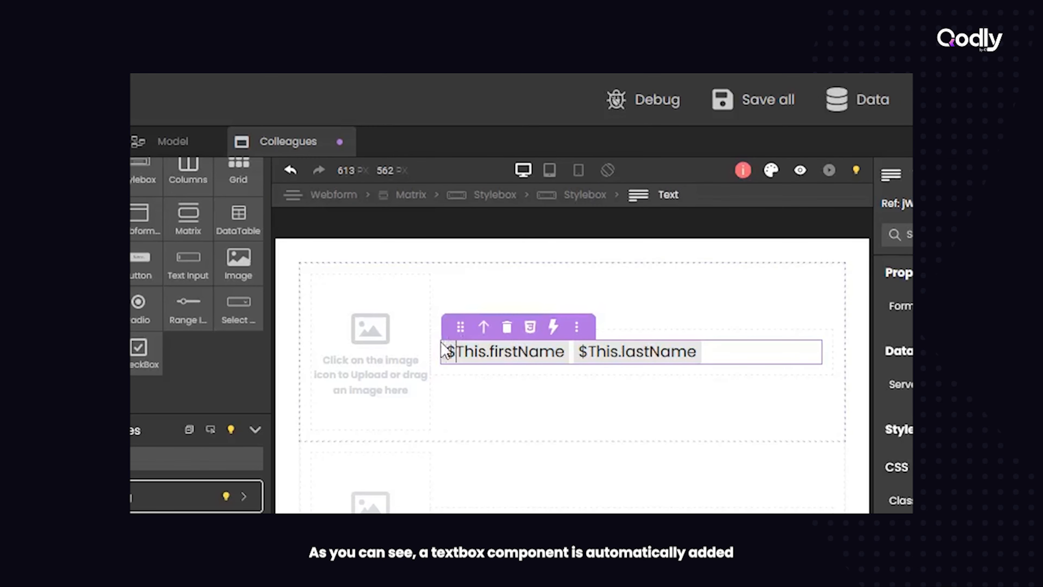
- Check the data source binding of the $This.firstName text, then preview the webform and return to editing
{"action": "left_click_drag", "start_coordinate": [446, 351], "coordinate": [565, 352]}
{"action": "left_click", "coordinate": [685, 328]}
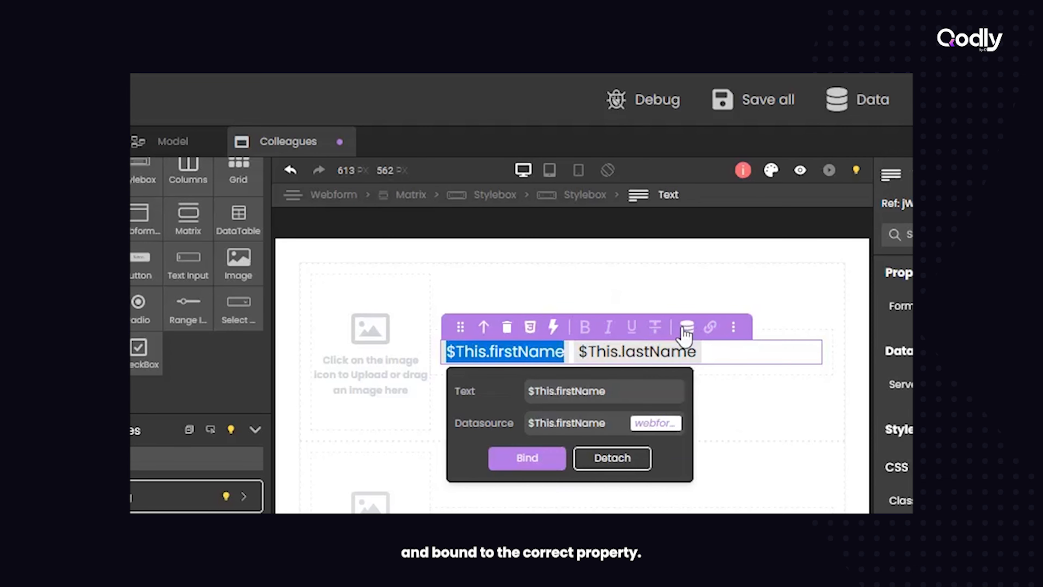
{"action": "left_click", "coordinate": [726, 426]}
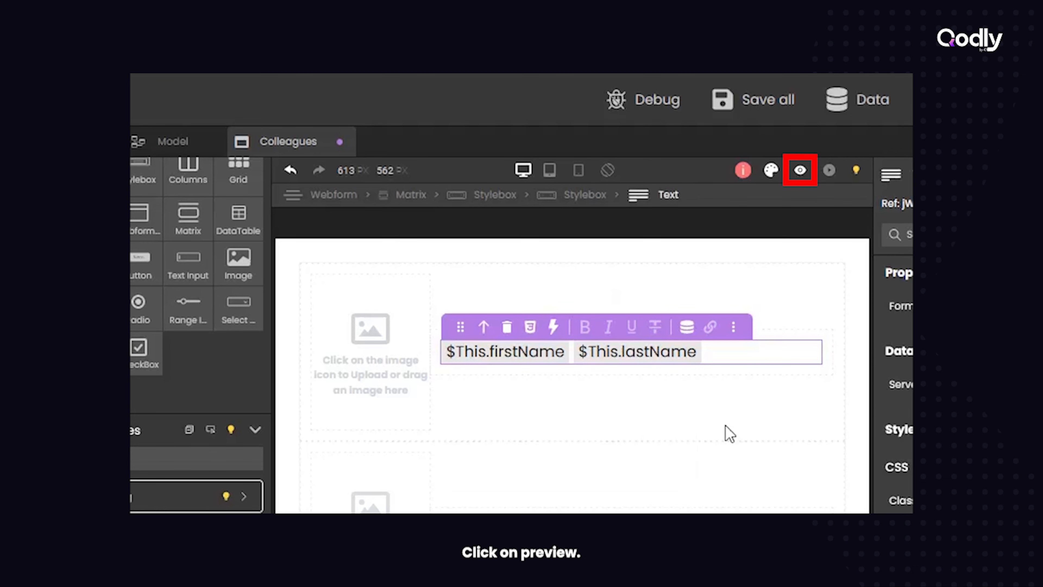
{"action": "left_click", "coordinate": [800, 172]}
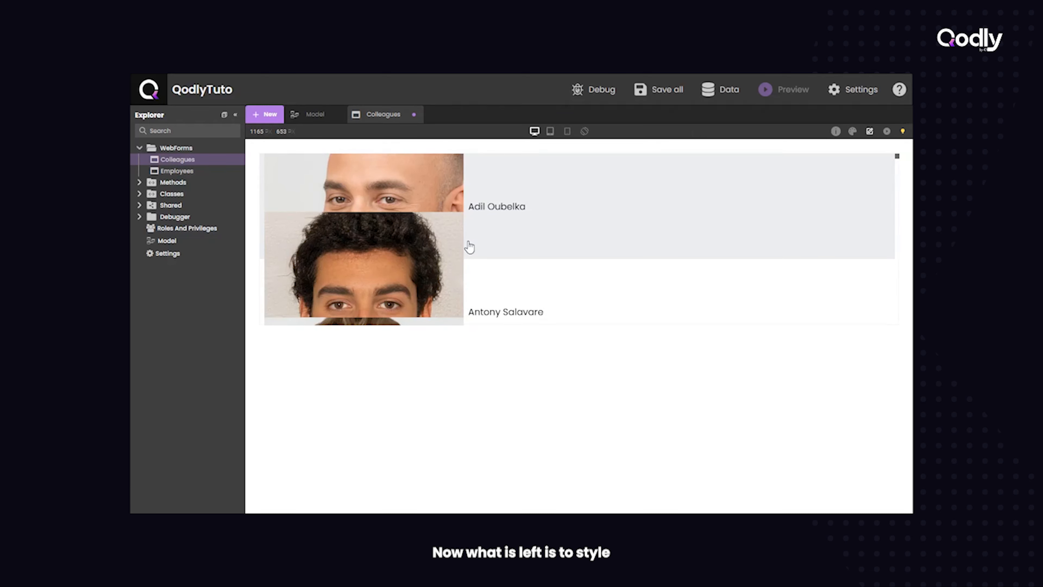
{"action": "left_click", "coordinate": [870, 131]}
- Set the height of the matrix to 400 px
{"action": "left_click", "coordinate": [607, 188]}
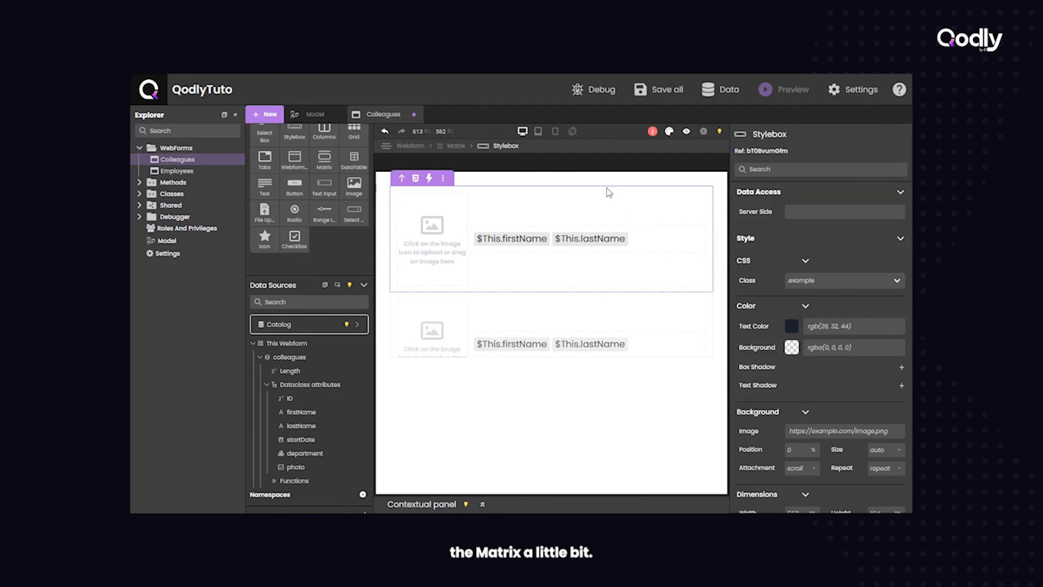
{"action": "left_click", "coordinate": [456, 146]}
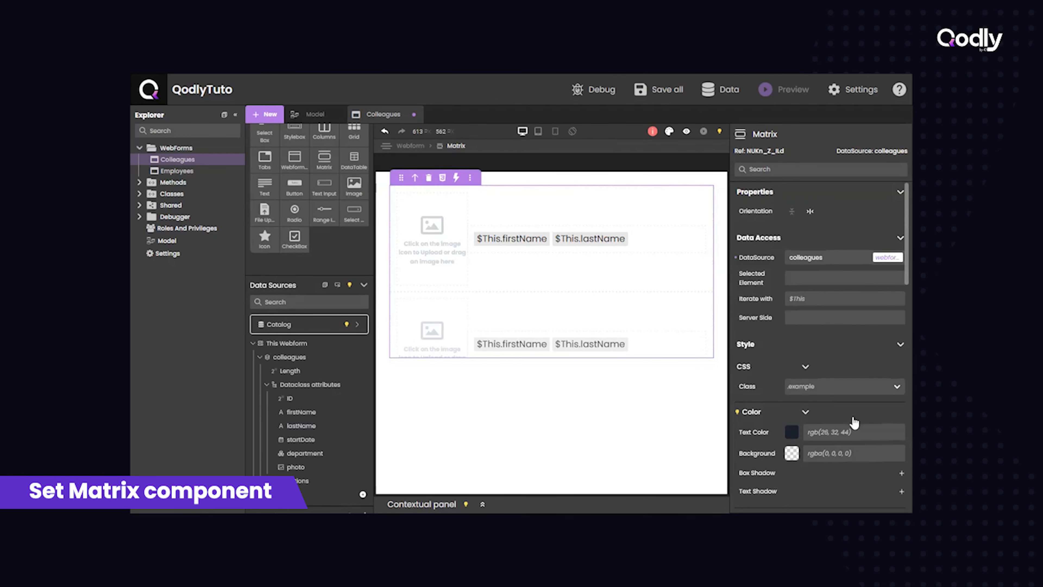
{"action": "scroll", "coordinate": [857, 415], "scroll_direction": "down", "scroll_amount": 5}
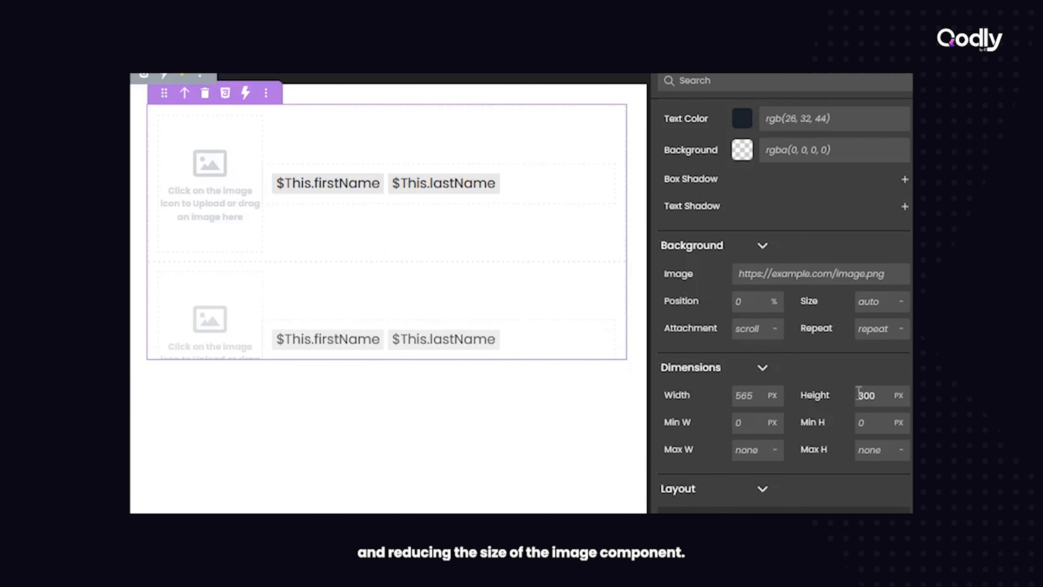
{"action": "left_click", "coordinate": [860, 395]}
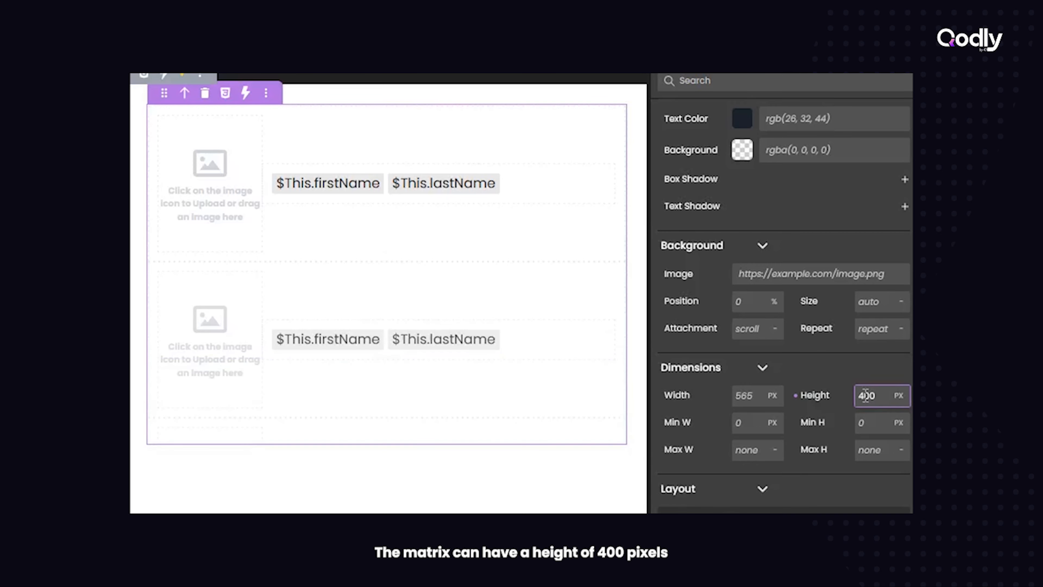
- Set the width and height of the image component in the matrix to 60 px each
{"action": "left_click", "coordinate": [876, 423]}
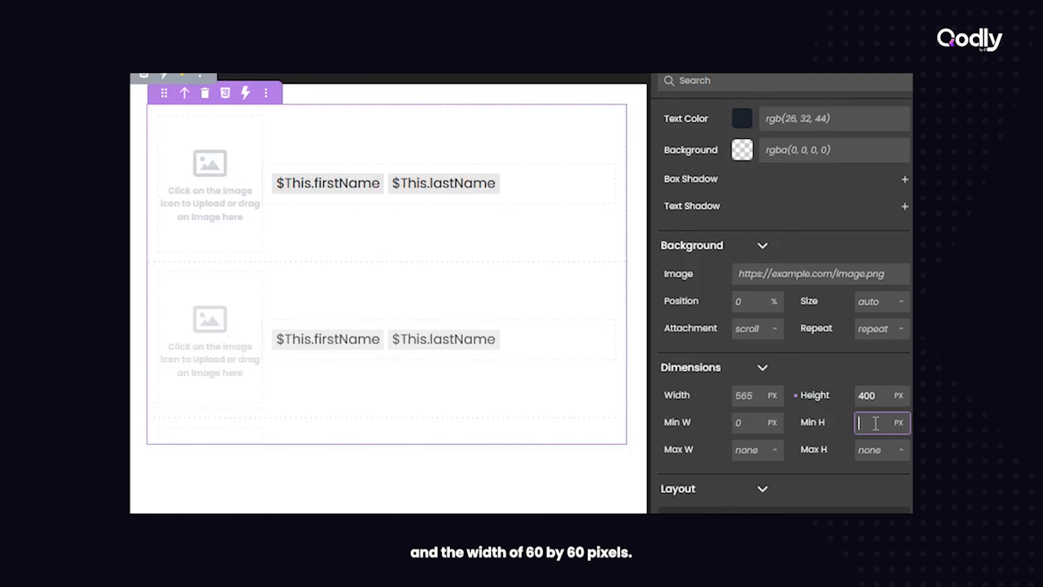
{"action": "left_click", "coordinate": [216, 217]}
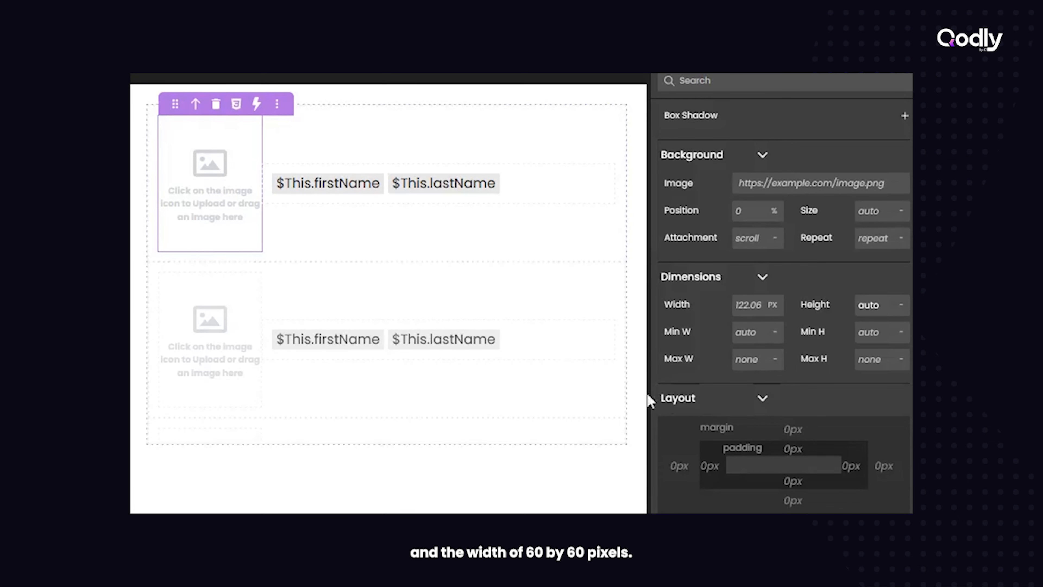
{"action": "left_click", "coordinate": [754, 305]}
{"action": "type", "text": "60"}
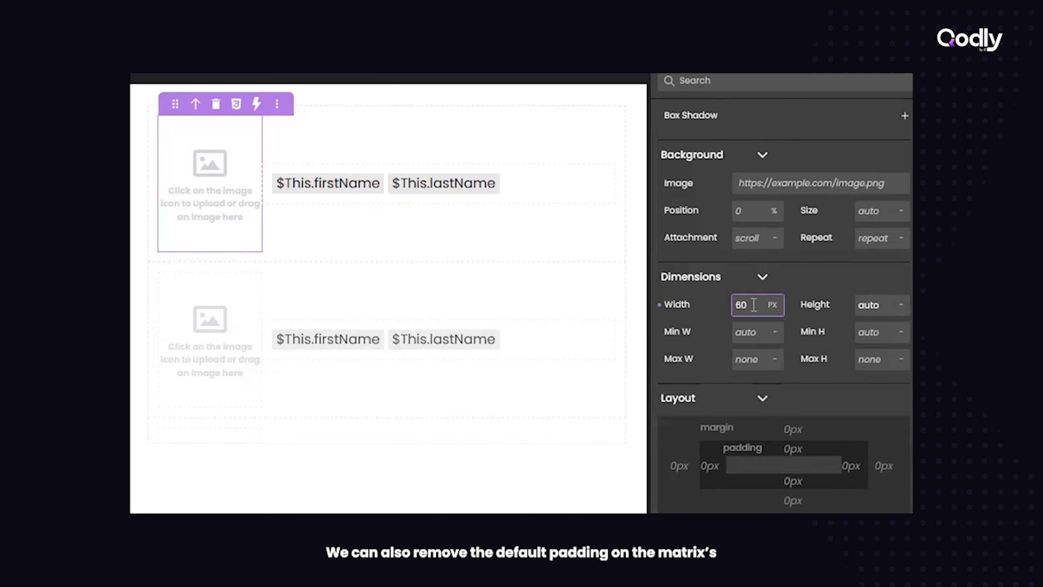
{"action": "left_click", "coordinate": [863, 299]}
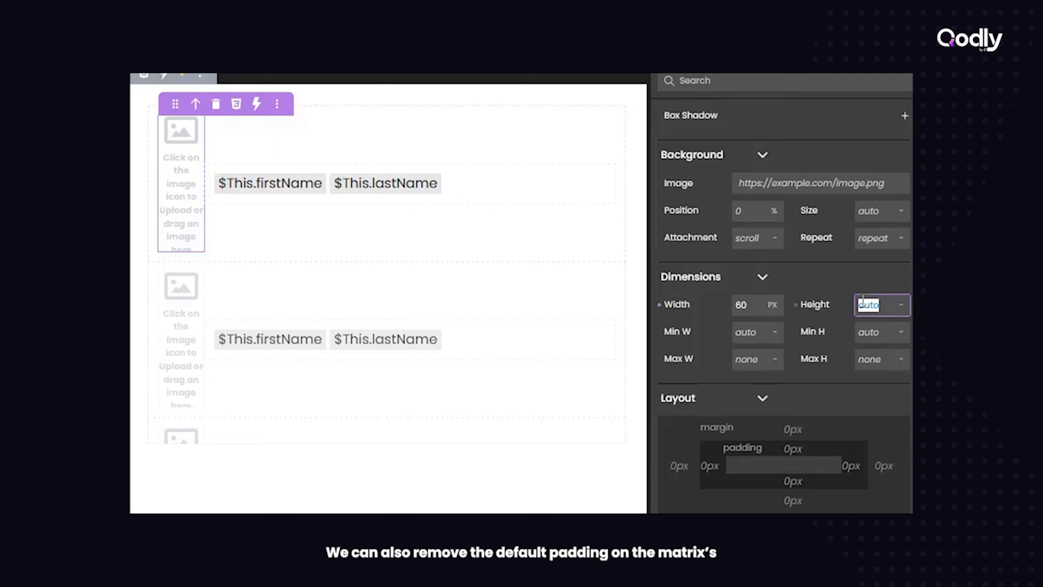
{"action": "type", "text": "60"}
{"action": "left_click", "coordinate": [748, 334]}
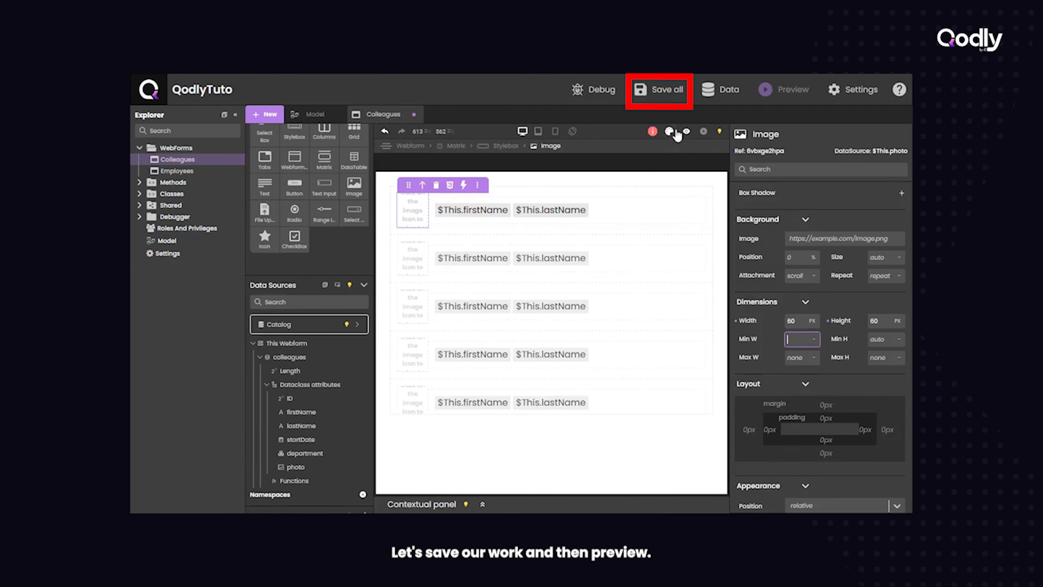
- Save all changes and preview the Colleagues webform, looking through the list of photos and names and returning to its start
{"action": "left_click", "coordinate": [668, 95]}
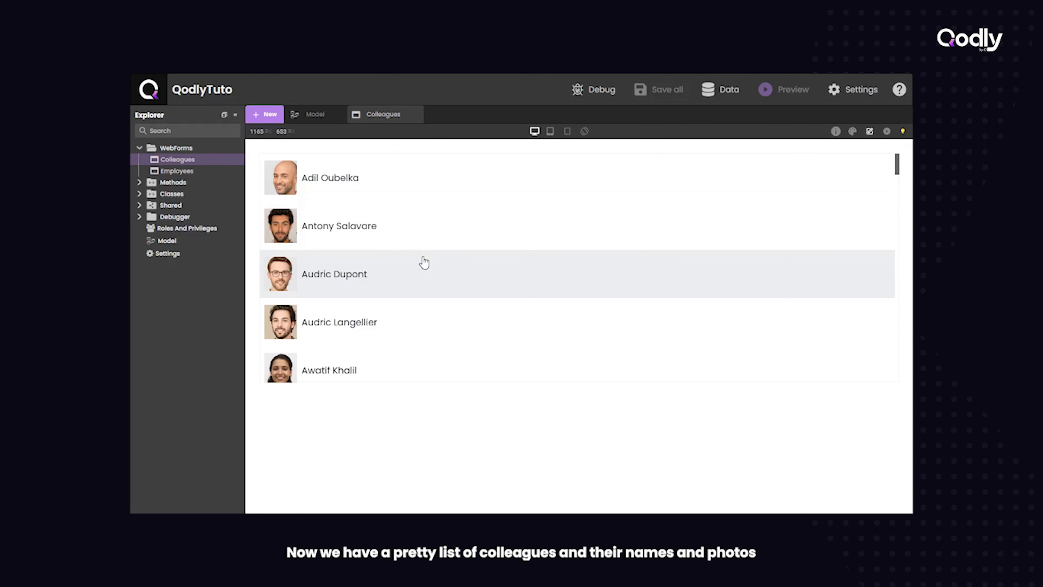
{"action": "scroll", "coordinate": [425, 263], "scroll_direction": "down", "scroll_amount": 4}
{"action": "scroll", "coordinate": [424, 262], "scroll_direction": "down", "scroll_amount": 5}
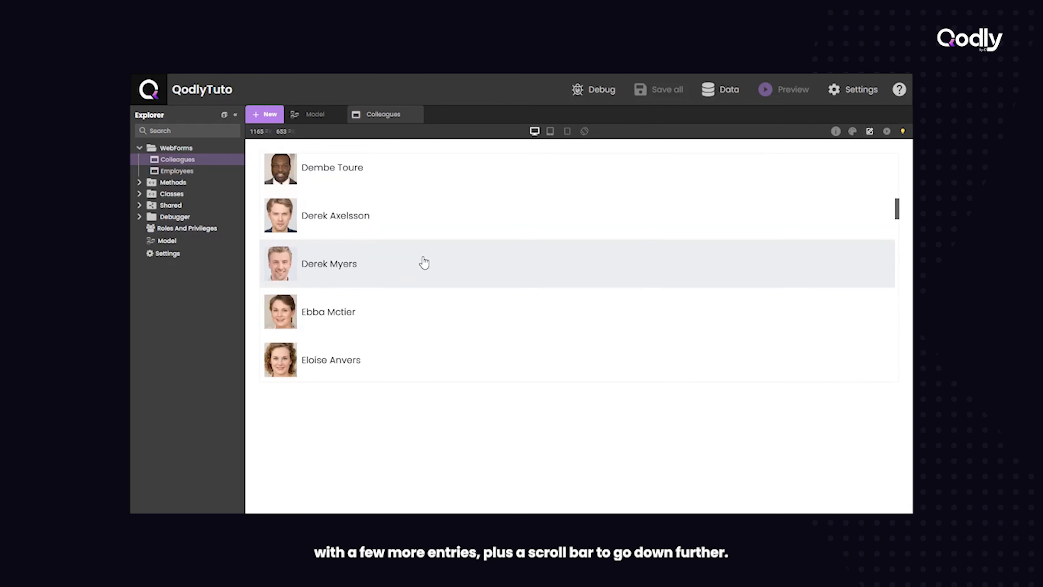
{"action": "scroll", "coordinate": [424, 262], "scroll_direction": "down", "scroll_amount": 3}
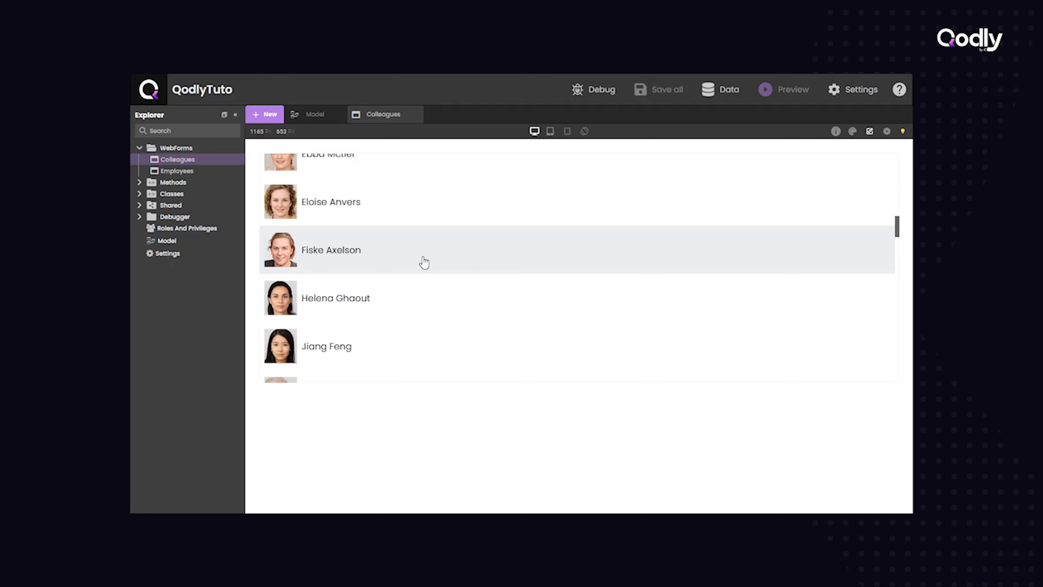
{"action": "scroll", "coordinate": [433, 316], "scroll_direction": "up", "scroll_amount": 3}
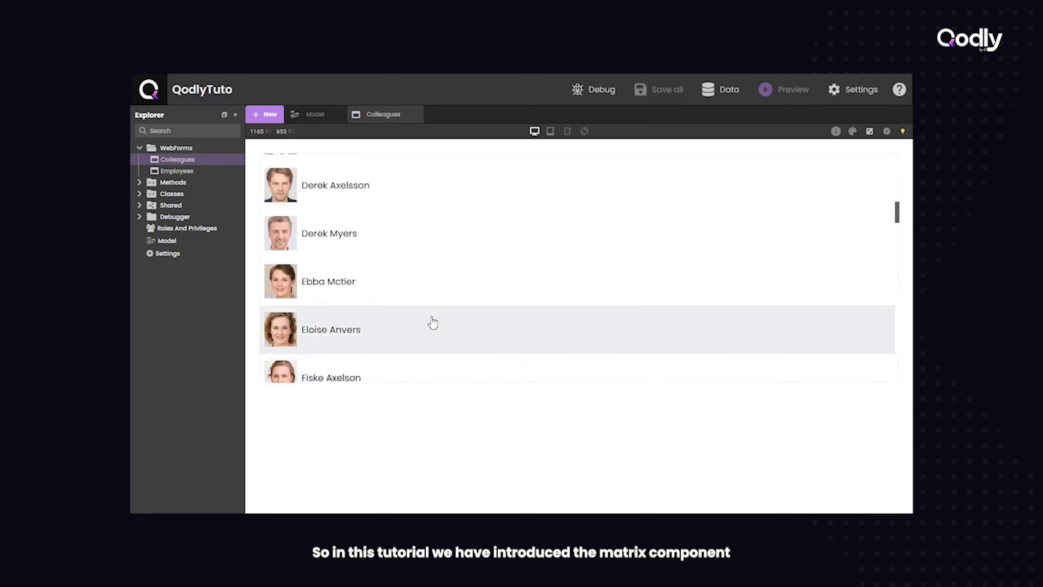
{"action": "scroll", "coordinate": [433, 322], "scroll_direction": "up", "scroll_amount": 10}
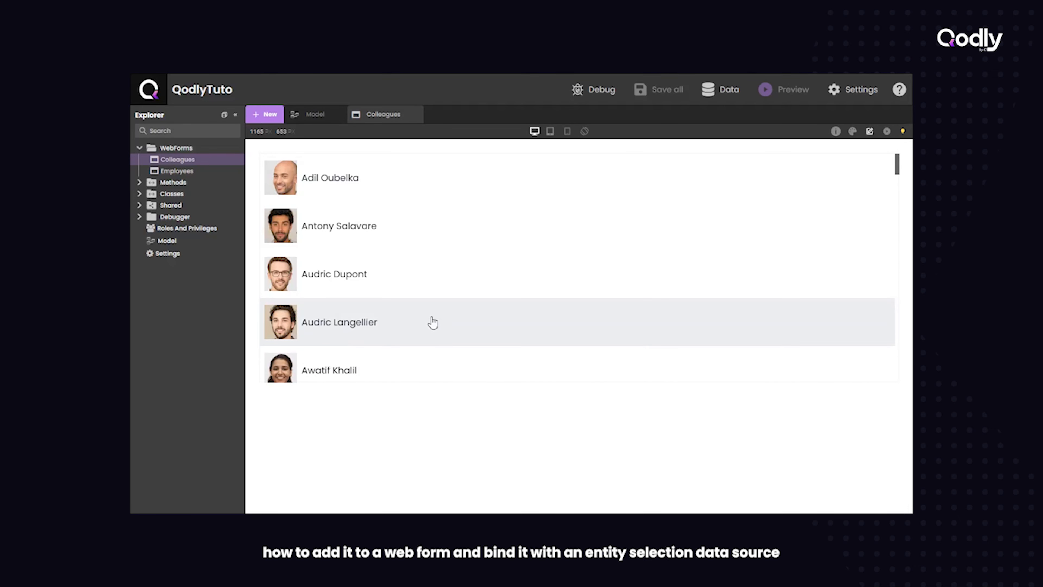